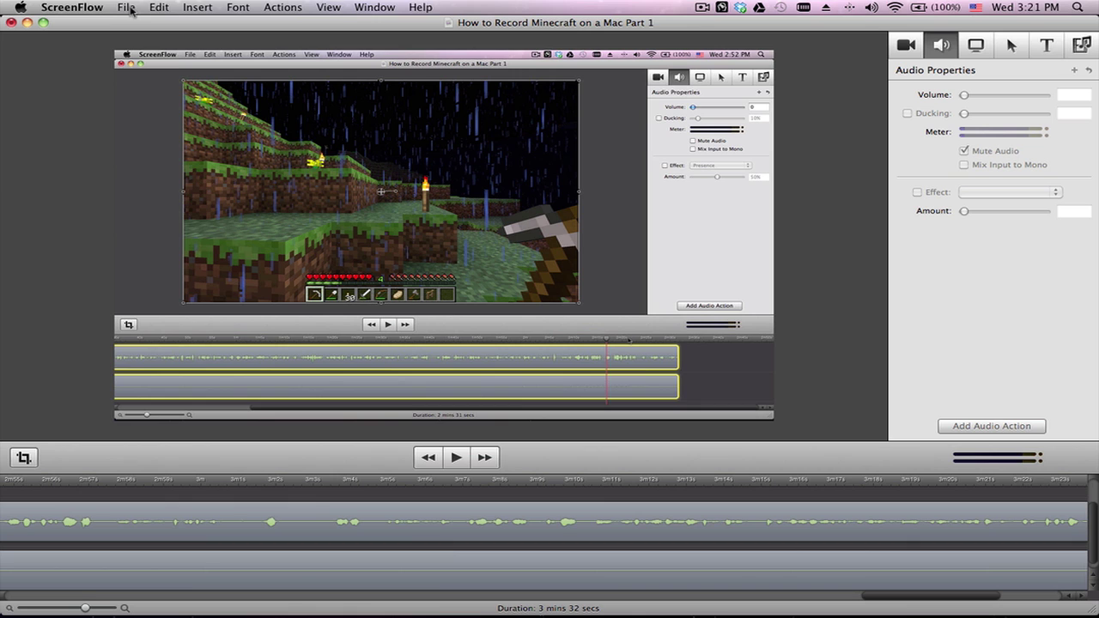
- Open the movie's export settings from the File menu and start editing the Save As name
{"action": "left_click", "coordinate": [129, 8]}
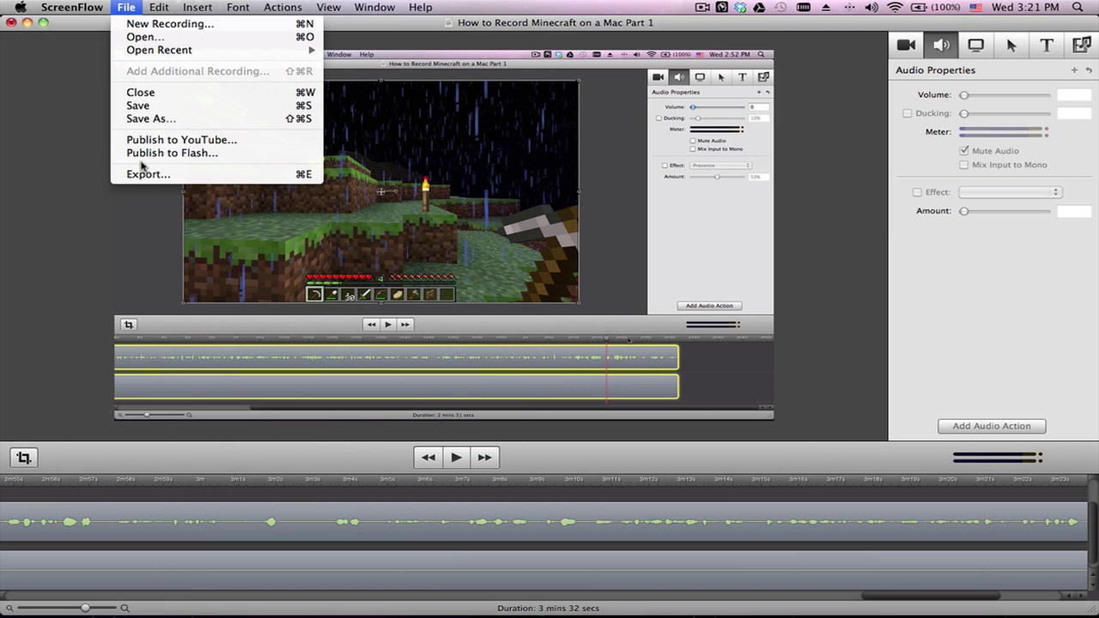
{"action": "left_click", "coordinate": [146, 175]}
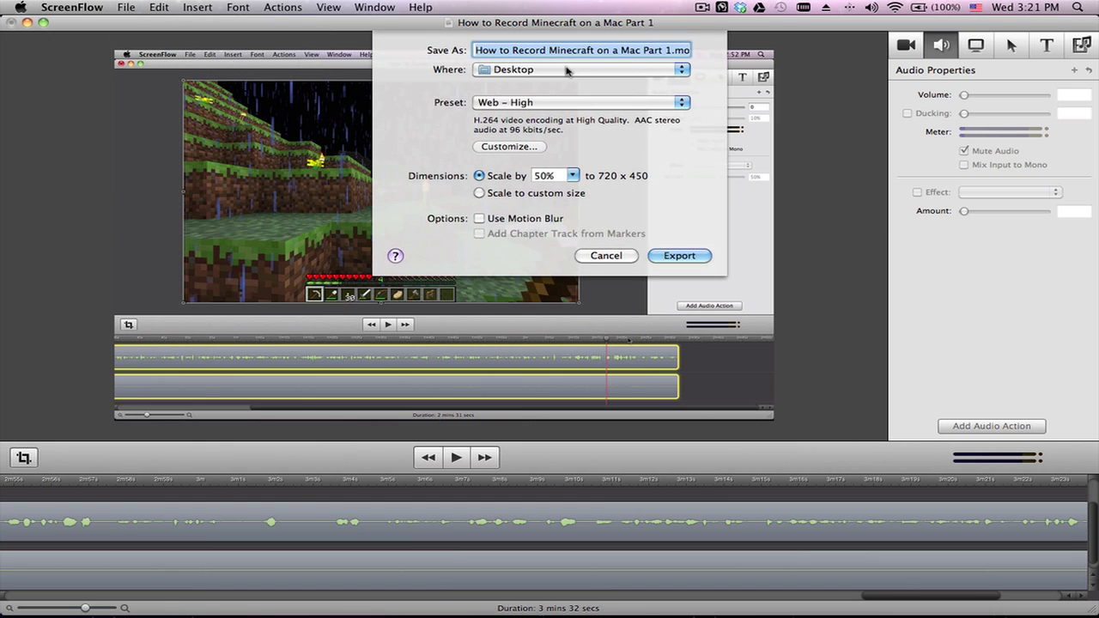
{"action": "left_click", "coordinate": [554, 50]}
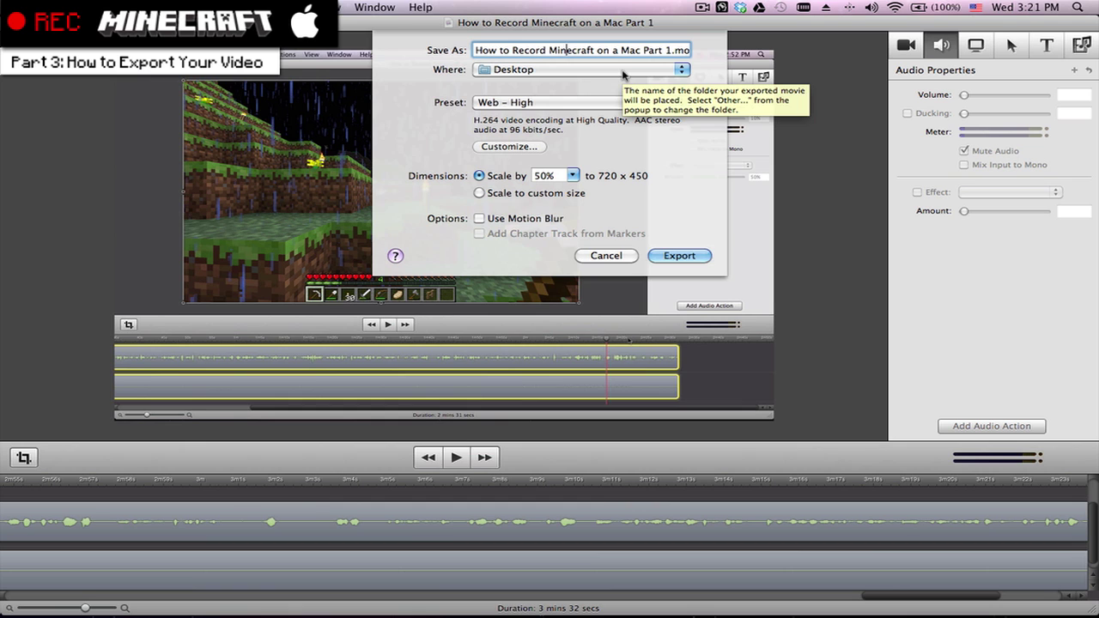
- Customize the preset's video compression to H.264 restricted to 10000 kbits/sec
{"action": "left_click", "coordinate": [525, 148]}
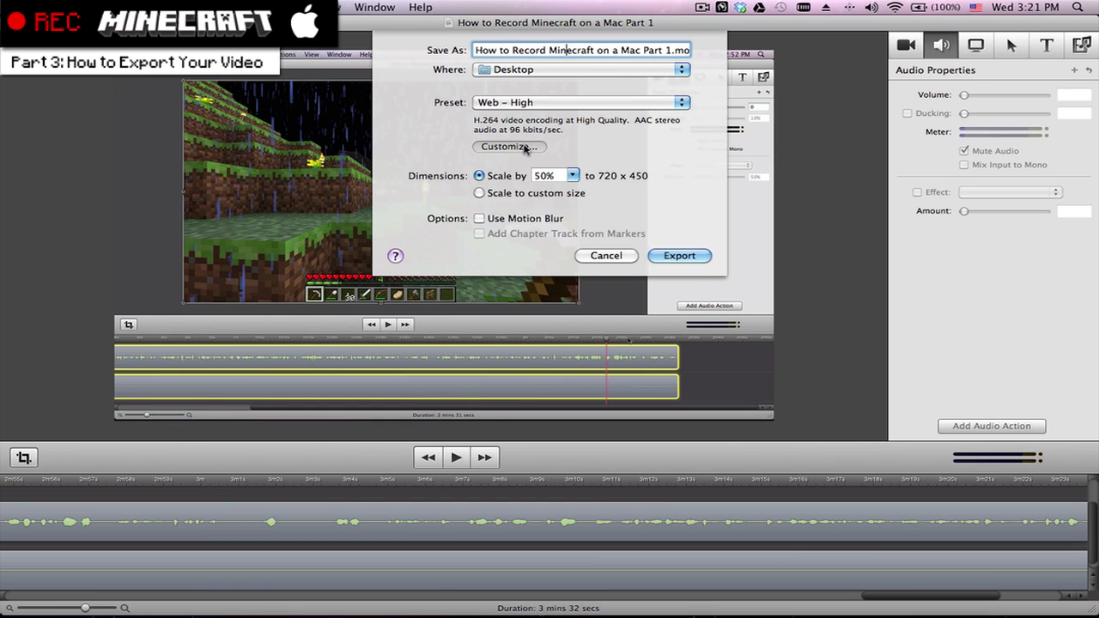
{"action": "left_click", "coordinate": [475, 117]}
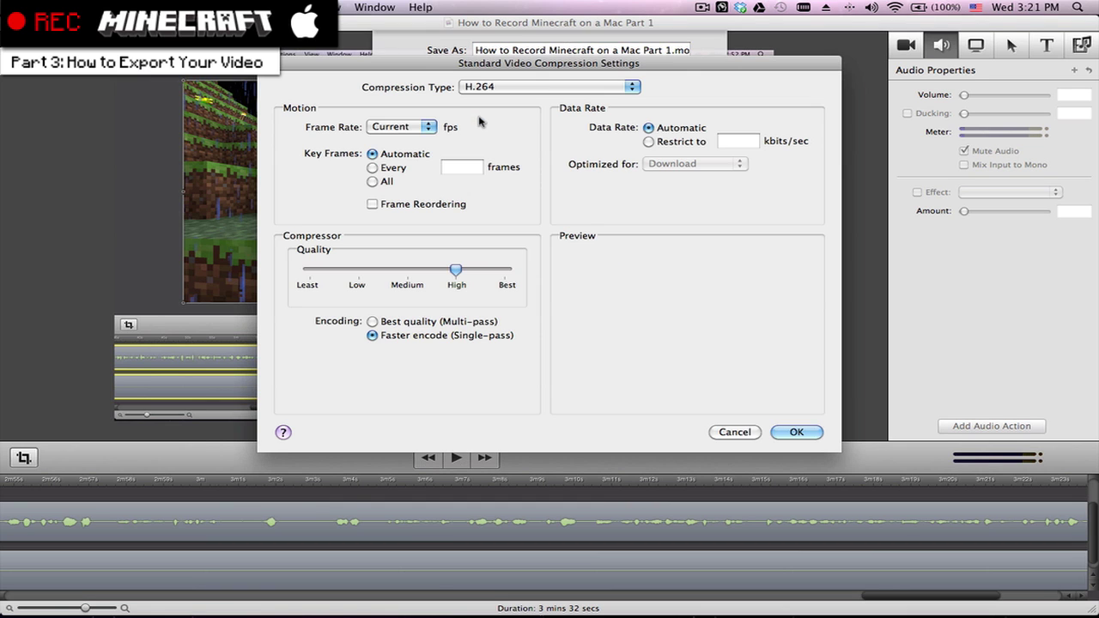
{"action": "left_click", "coordinate": [550, 84]}
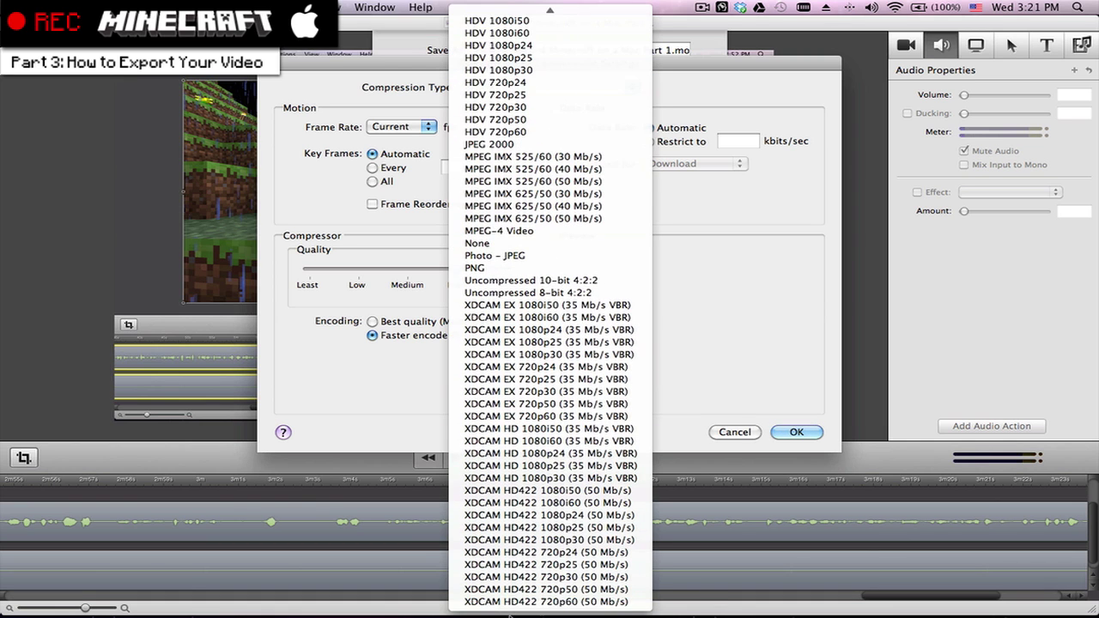
{"action": "left_click", "coordinate": [718, 281]}
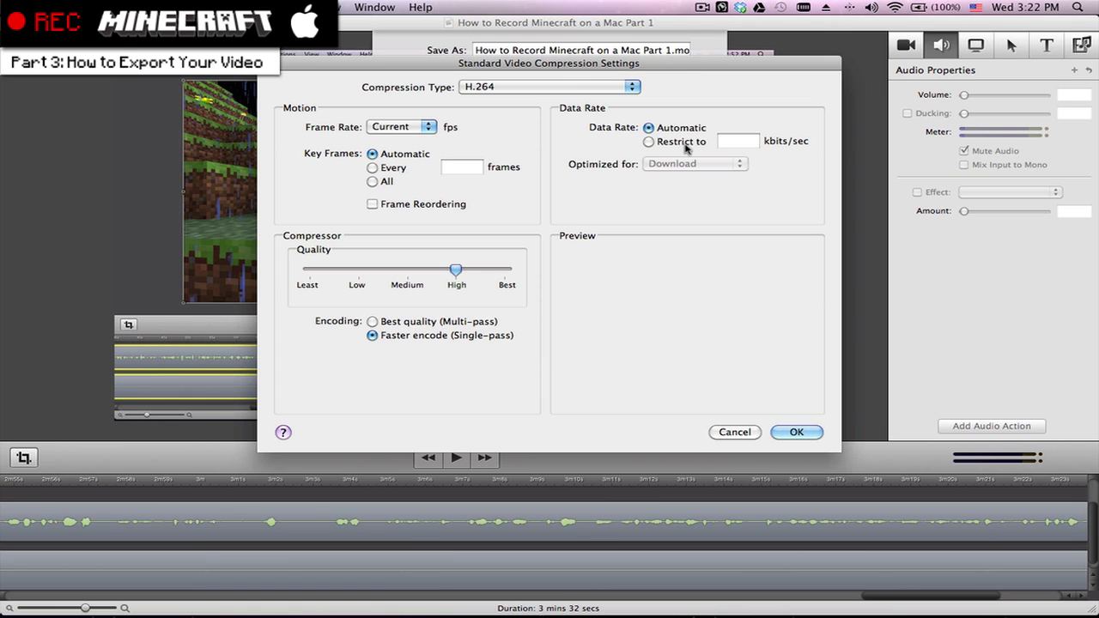
{"action": "left_click", "coordinate": [683, 142]}
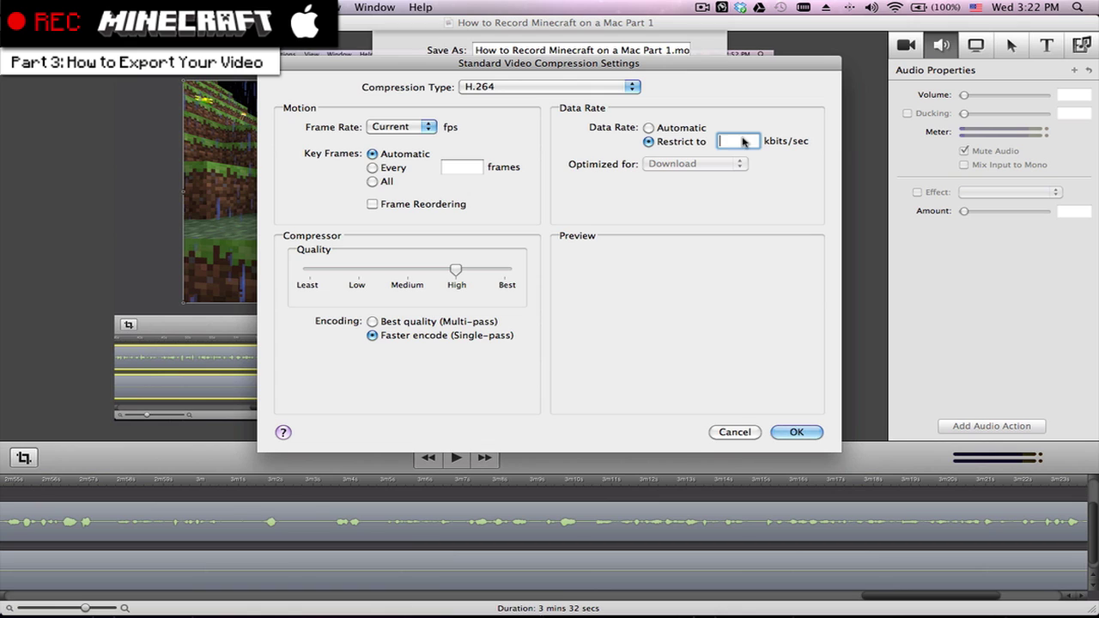
{"action": "type", "text": "1000"}
{"action": "type", "text": "0"}
{"action": "left_click", "coordinate": [796, 432]}
- Set the export size to 1280 x 720 HD and confirm the customized settings
{"action": "left_click", "coordinate": [488, 162]}
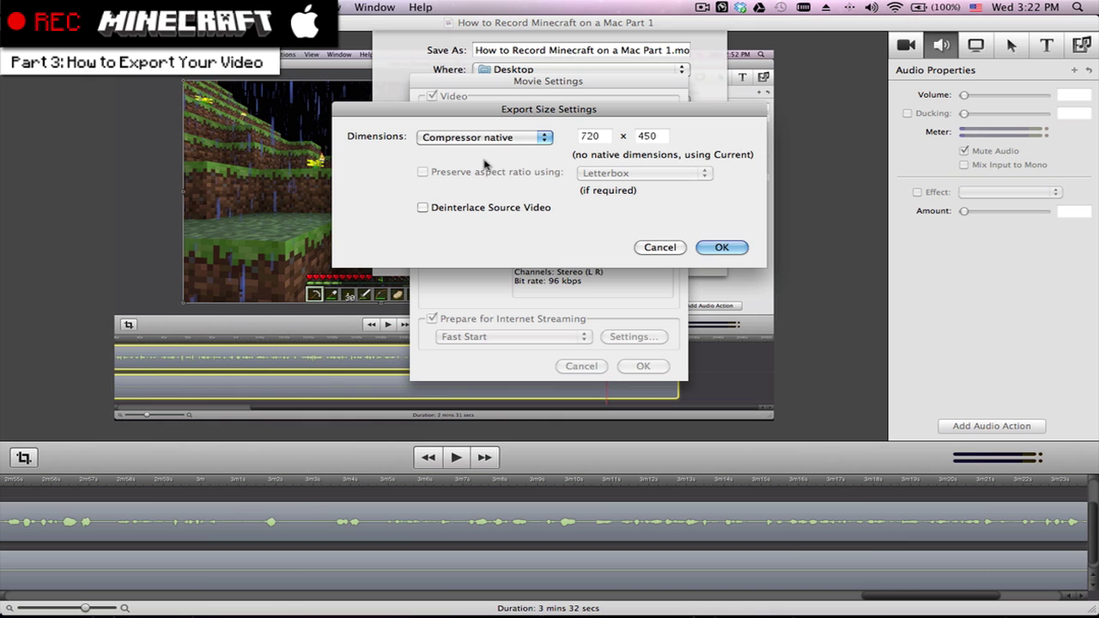
{"action": "left_click", "coordinate": [528, 139]}
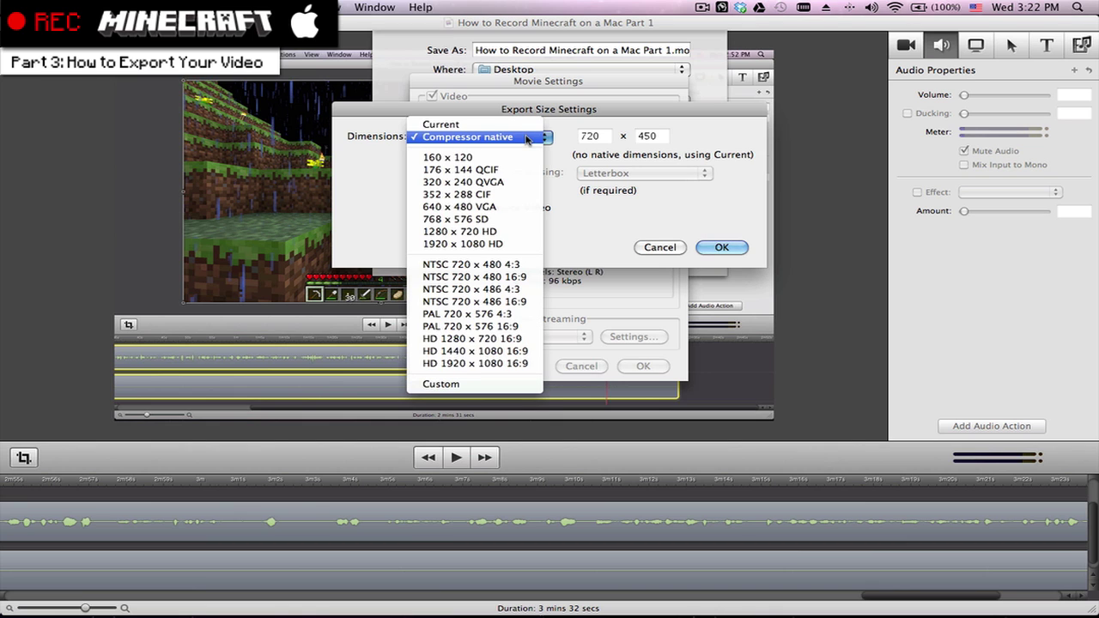
{"action": "left_click", "coordinate": [505, 231]}
{"action": "left_click", "coordinate": [724, 249]}
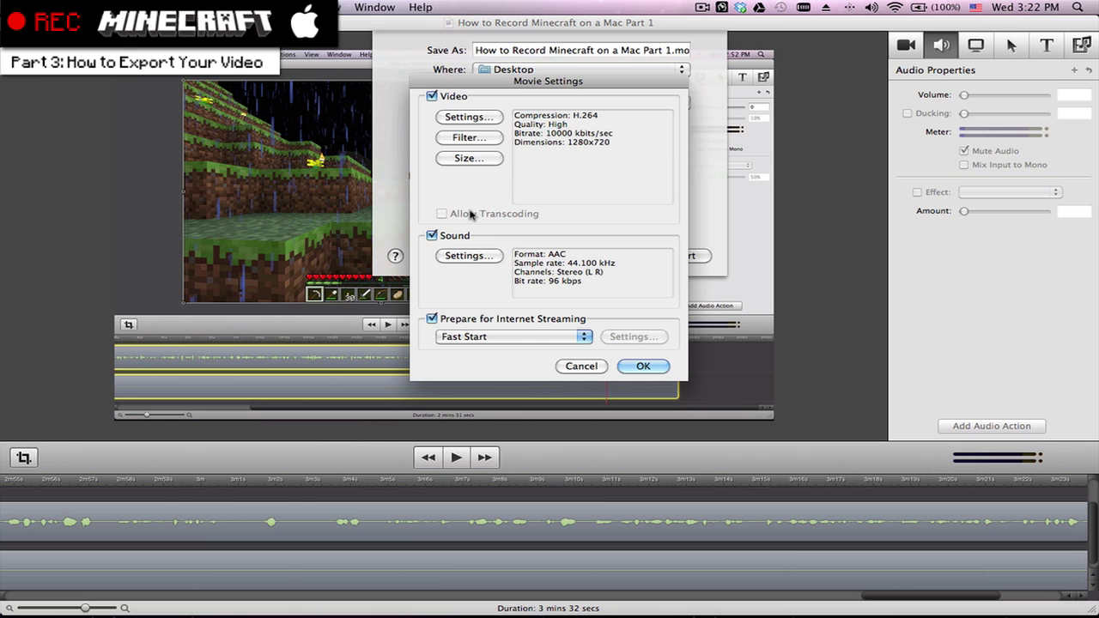
{"action": "left_click", "coordinate": [643, 367]}
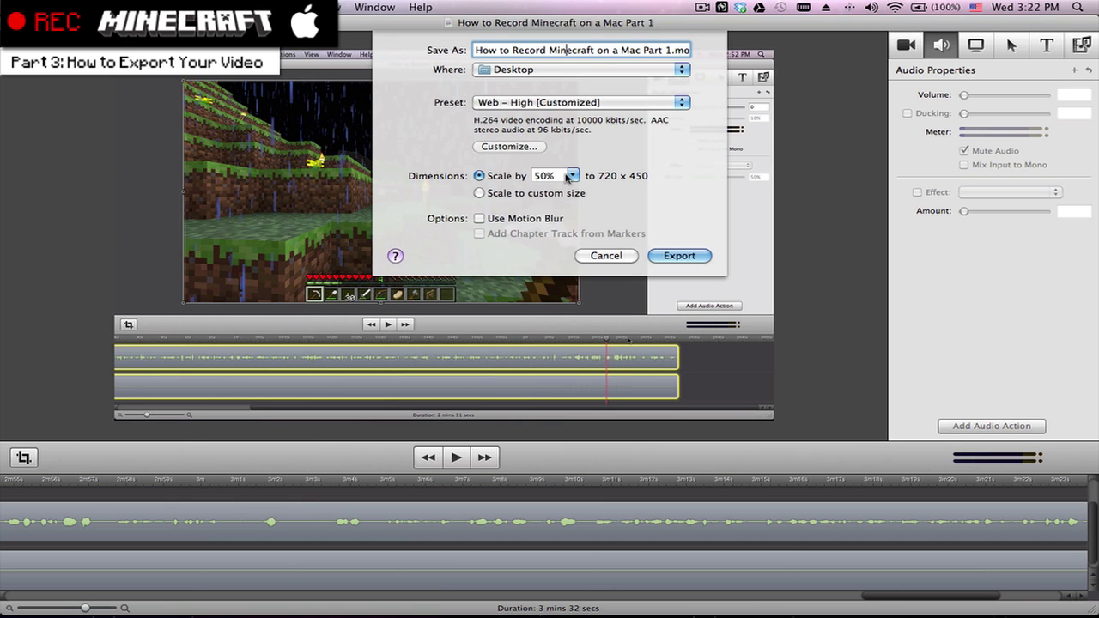
- Scale the exported movie to 75% (1080 x 676) and start the export
{"action": "left_click", "coordinate": [558, 176]}
{"action": "left_click", "coordinate": [550, 205]}
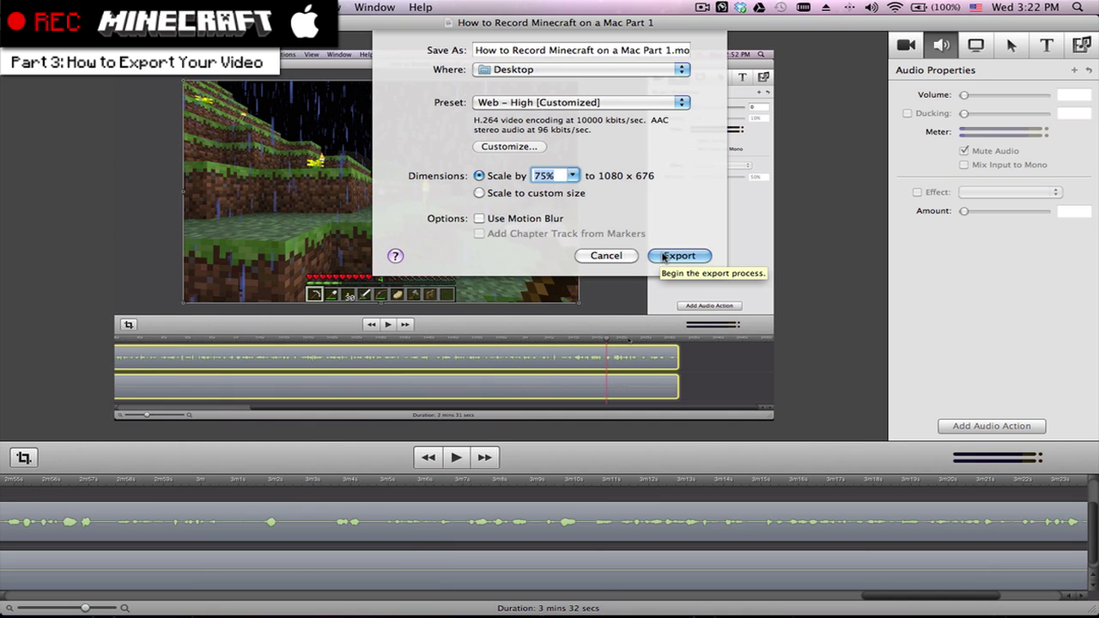
{"action": "left_click", "coordinate": [666, 256]}
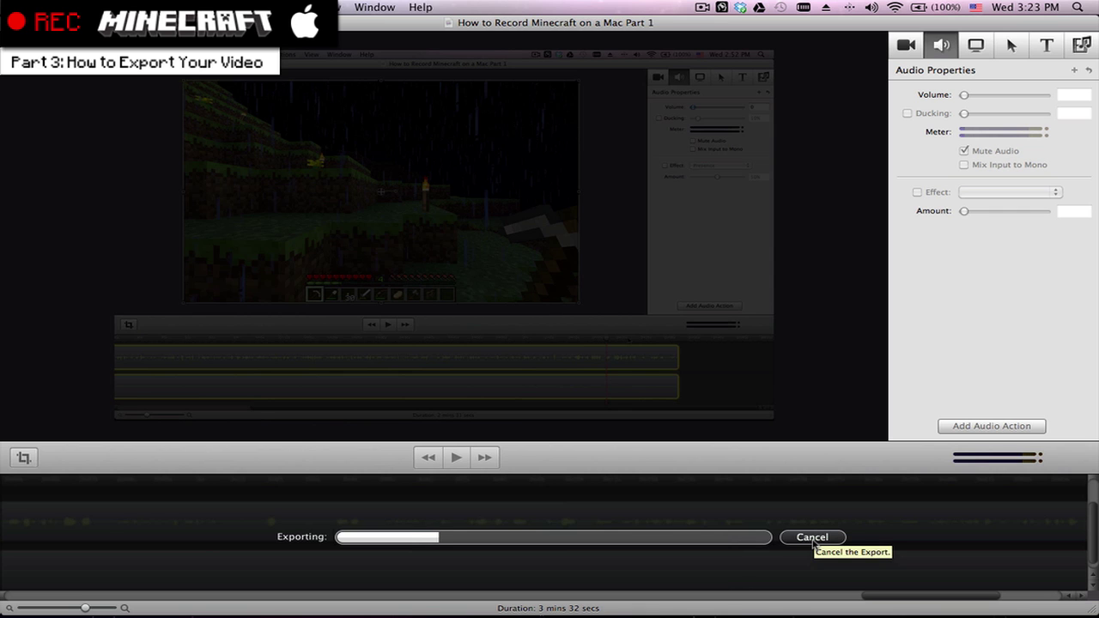
- Cancel the running export to return to the project editor
{"action": "left_click", "coordinate": [813, 539]}
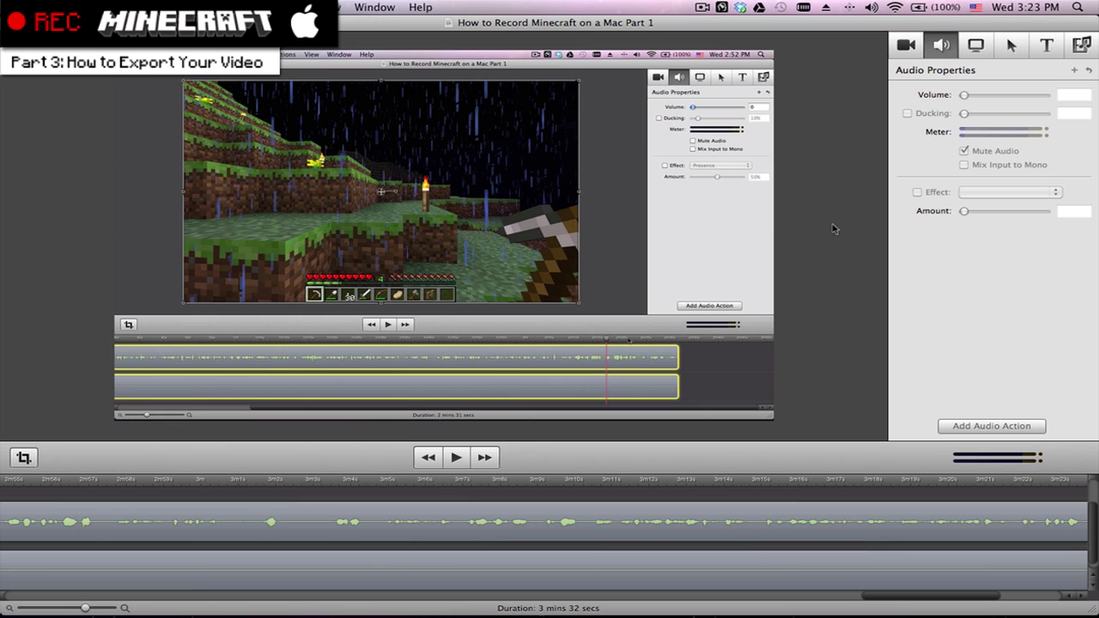
- Show the menu-bar recording controls reporting 2 mins 58 secs of record time
{"action": "left_click", "coordinate": [702, 10]}
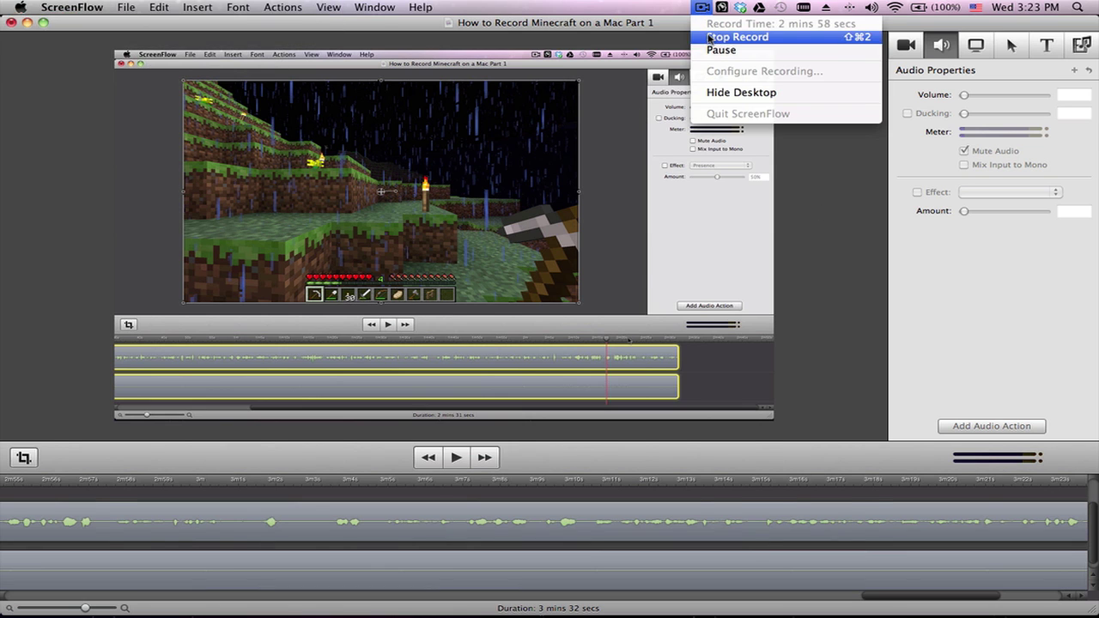